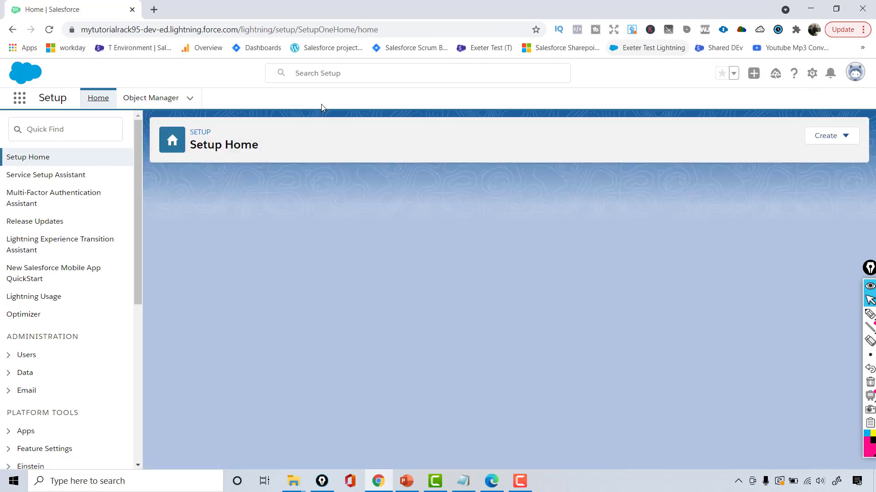
# Step: Open the Recruiting app in a separate browser tab and view its Positions list
pyautogui.click(23, 100)
pyautogui.write('rec')
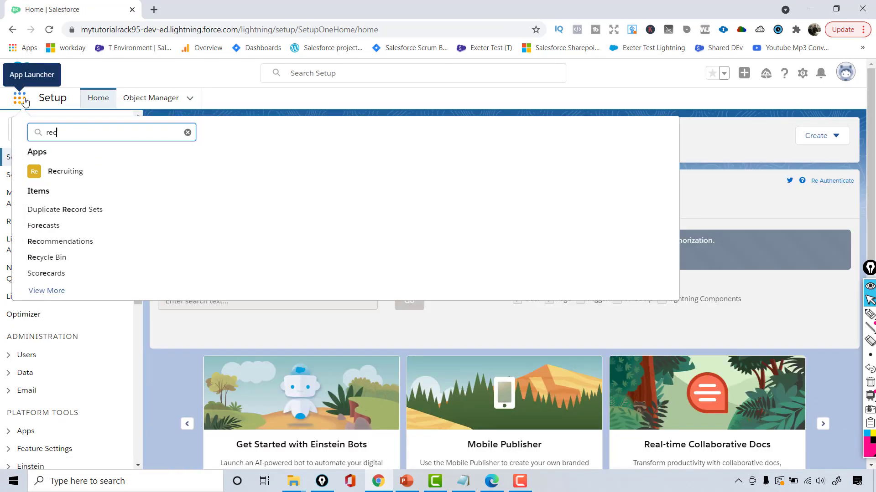
pyautogui.rightClick(68, 173)
pyautogui.click(123, 176)
pyautogui.click(201, 4)
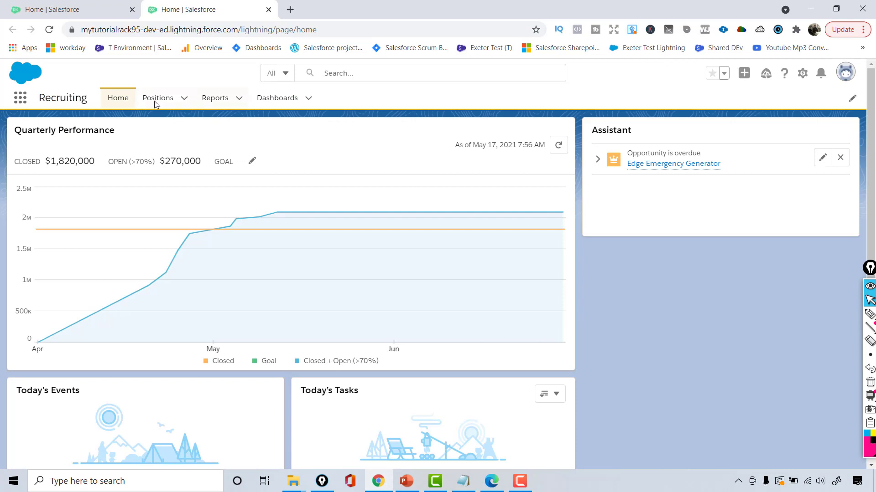
pyautogui.click(178, 106)
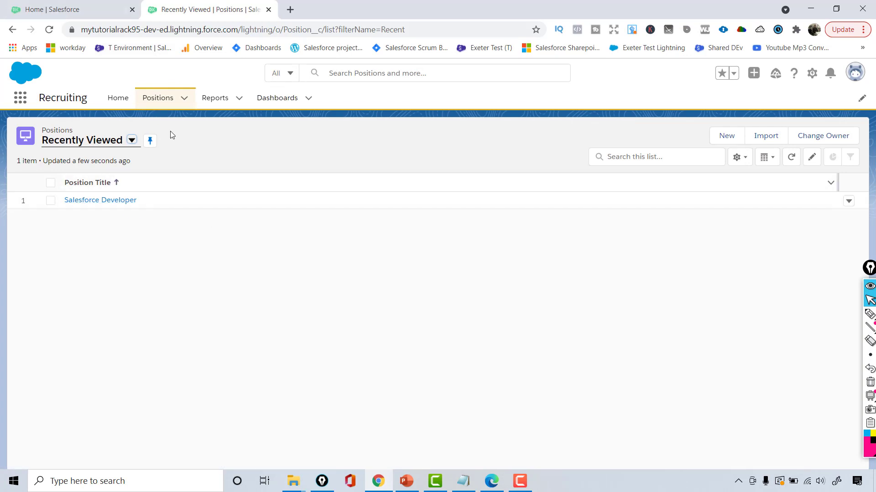
# Step: Return to Setup and start creating a new custom object from the Object Manager
pyautogui.click(64, 7)
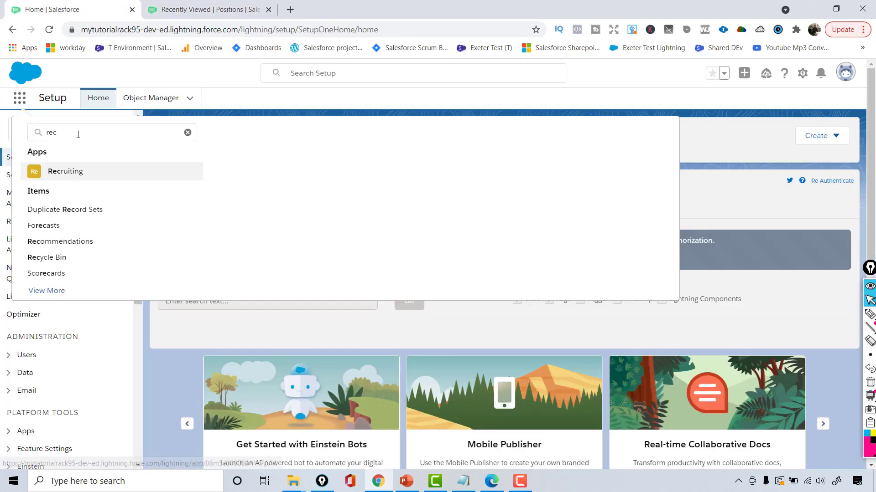
pyautogui.press('Escape')
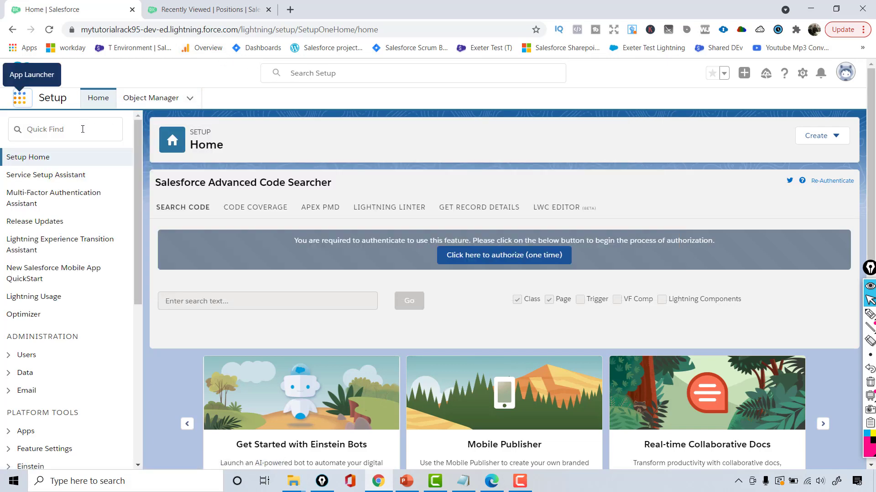
pyautogui.click(161, 102)
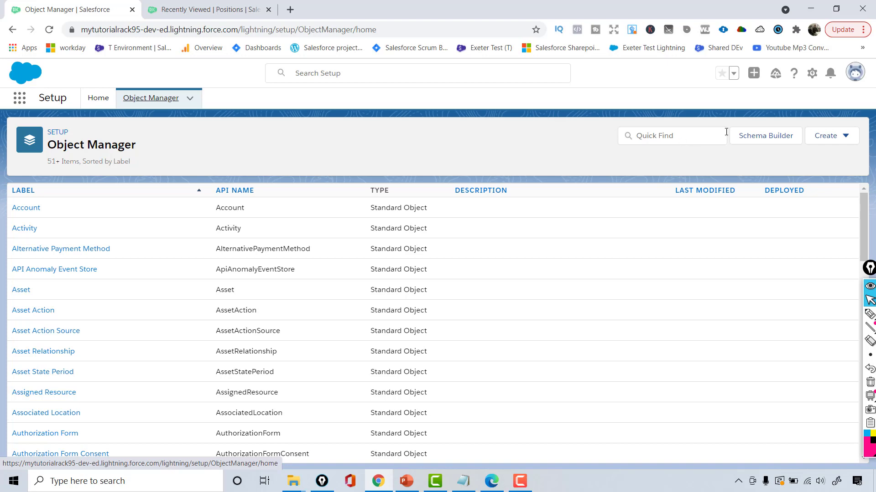
pyautogui.click(831, 136)
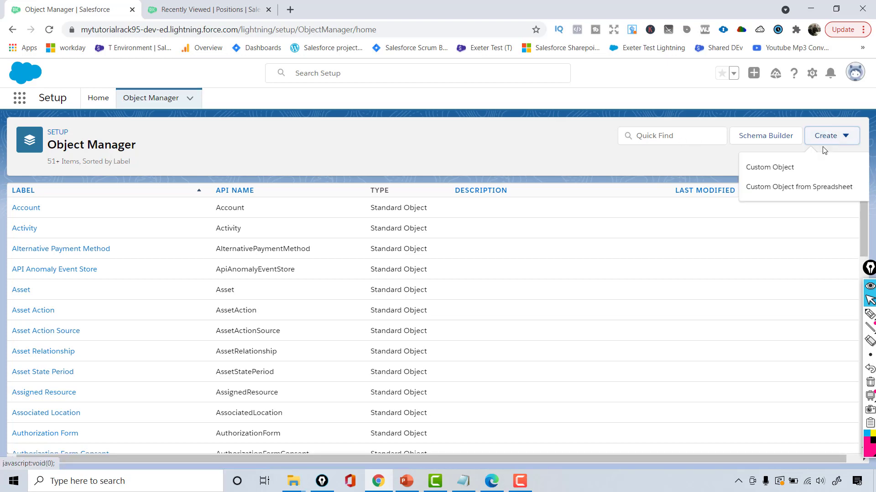
pyautogui.click(771, 171)
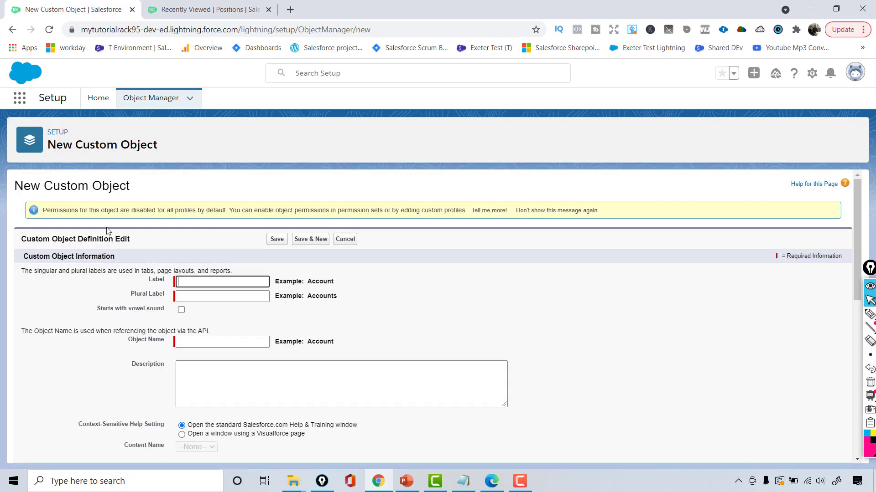
# Step: Label the custom object Candidate with the plural label Candidates and the object name Candidate
pyautogui.click(200, 282)
pyautogui.write('Candidate')
pyautogui.press('Tab')
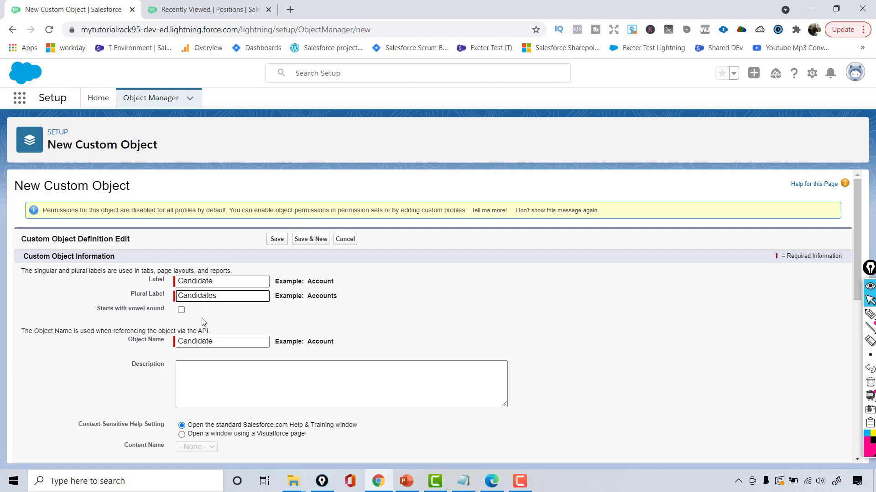
pyautogui.moveTo(128, 309); pyautogui.dragTo(165, 309)
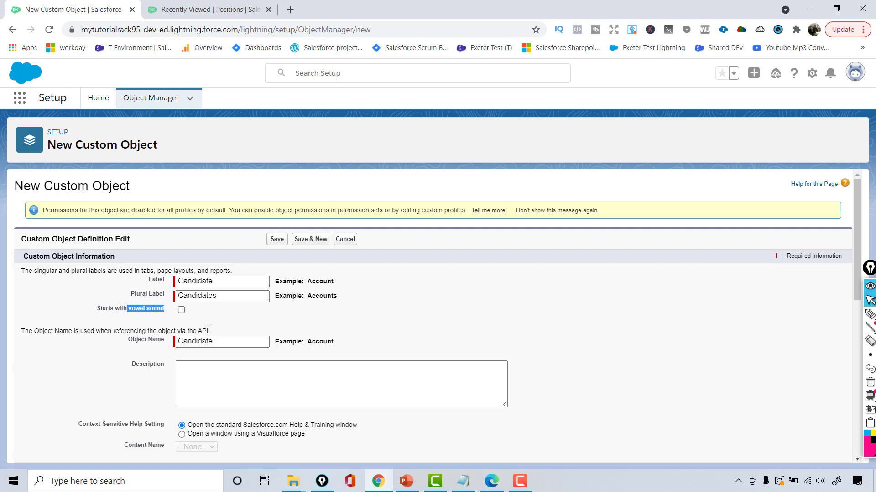
pyautogui.moveTo(853, 216); pyautogui.dragTo(855, 253)
pyautogui.moveTo(177, 251); pyautogui.dragTo(214, 260)
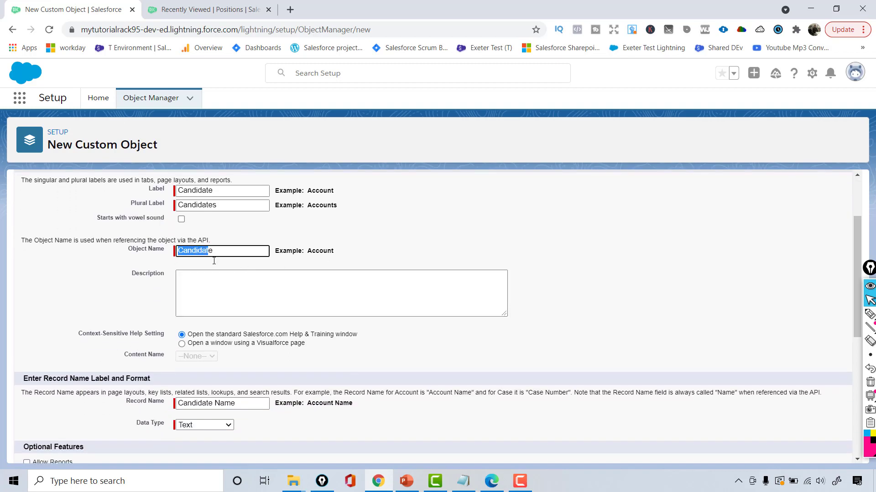
# Step: Make the record name an Auto Number called Candidate Id, with display format C-{0000} and starting number 1
pyautogui.click(201, 425)
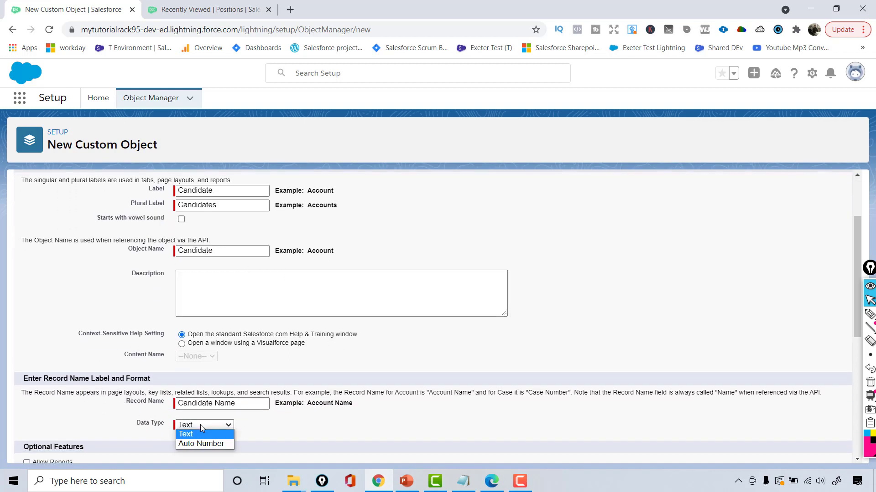
pyautogui.click(201, 445)
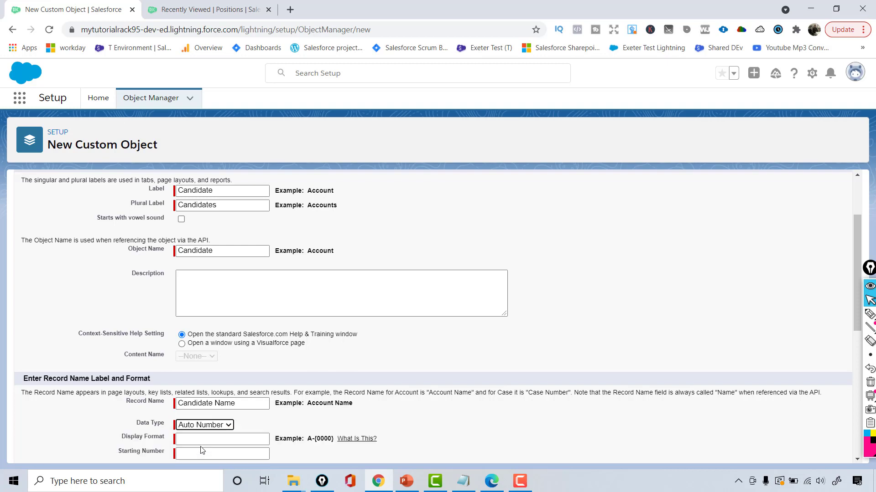
pyautogui.tripleClick(28, 376)
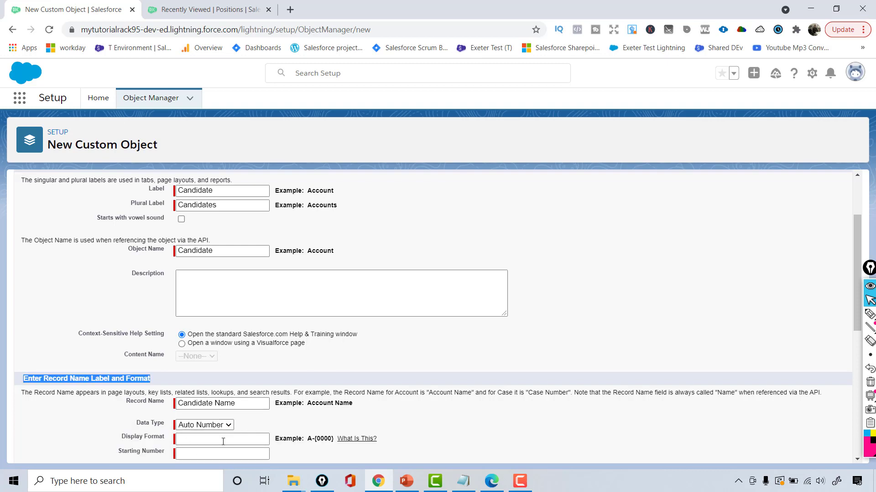
pyautogui.doubleClick(225, 403)
pyautogui.write('Id')
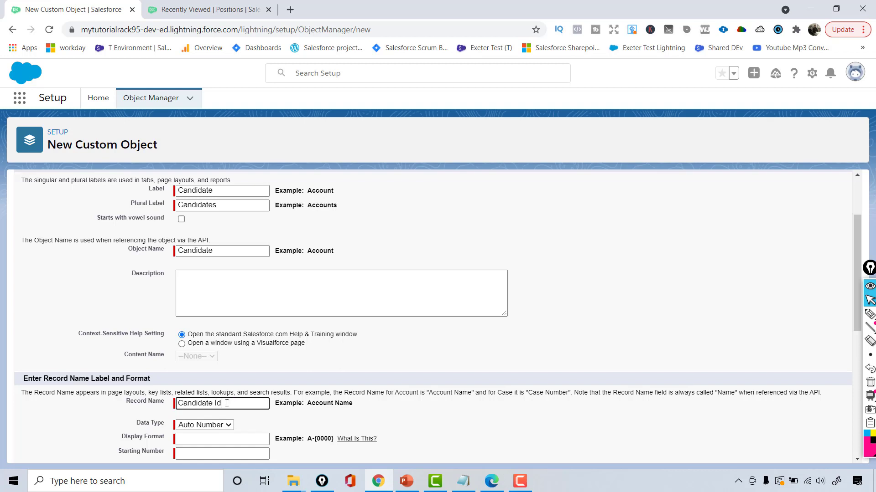
pyautogui.click(192, 437)
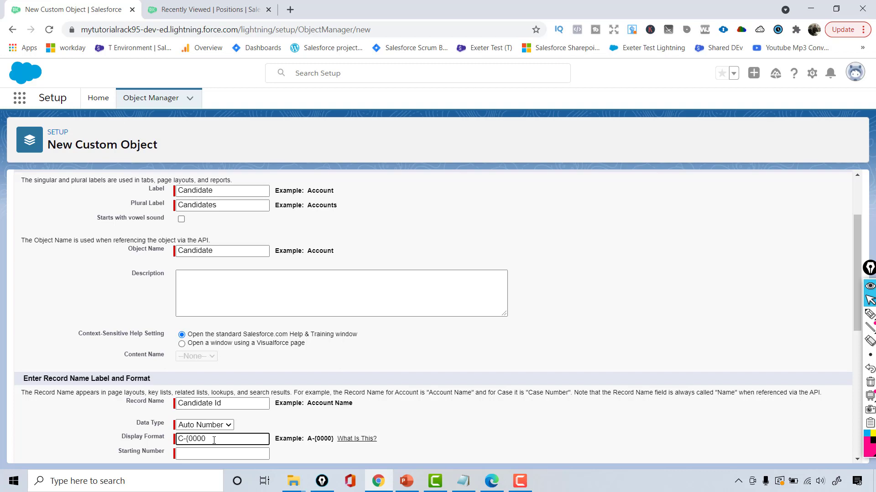
pyautogui.press('Tab')
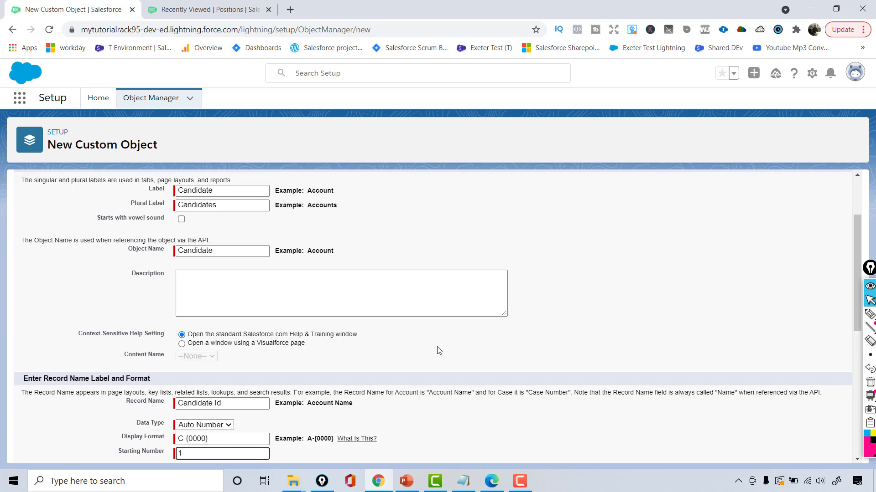
# Step: Enable the optional features Allow Reports, Allow Activities, Track Field History and Allow in Chatter Groups for the object
pyautogui.moveTo(857, 236); pyautogui.dragTo(854, 297)
pyautogui.click(26, 339)
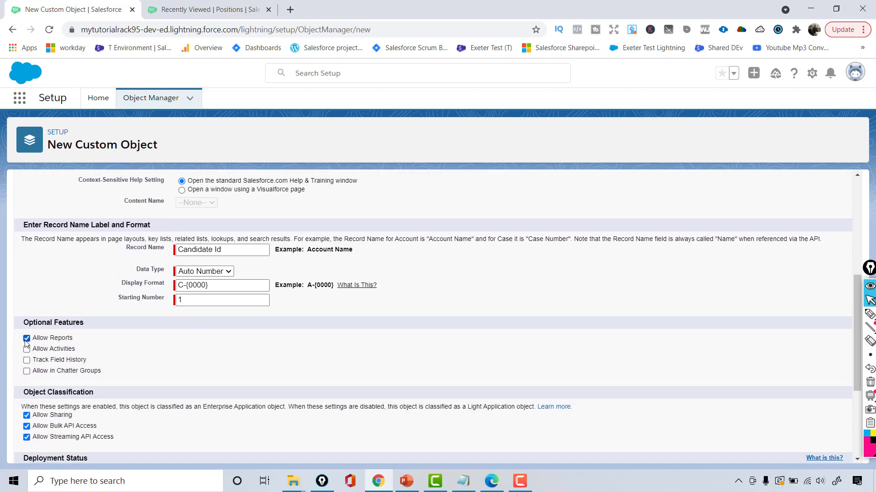
pyautogui.click(27, 370)
pyautogui.scroll(-3, 858, 292)
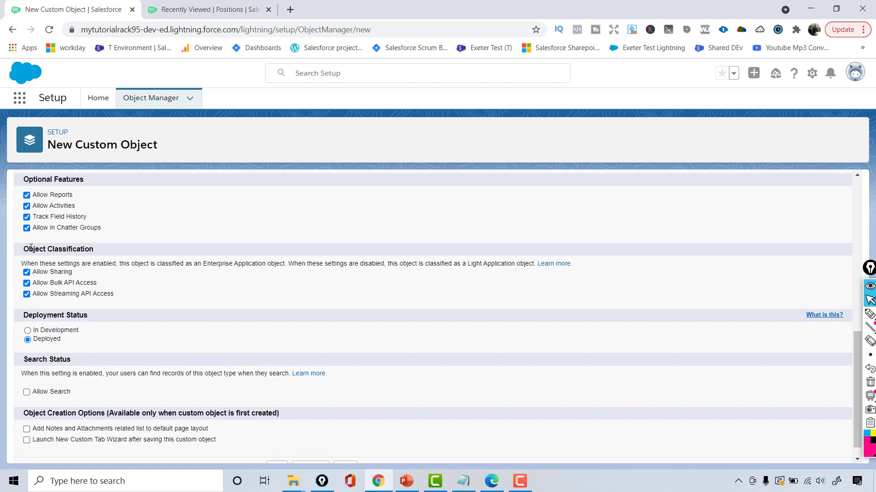
pyautogui.moveTo(43, 248); pyautogui.dragTo(111, 255)
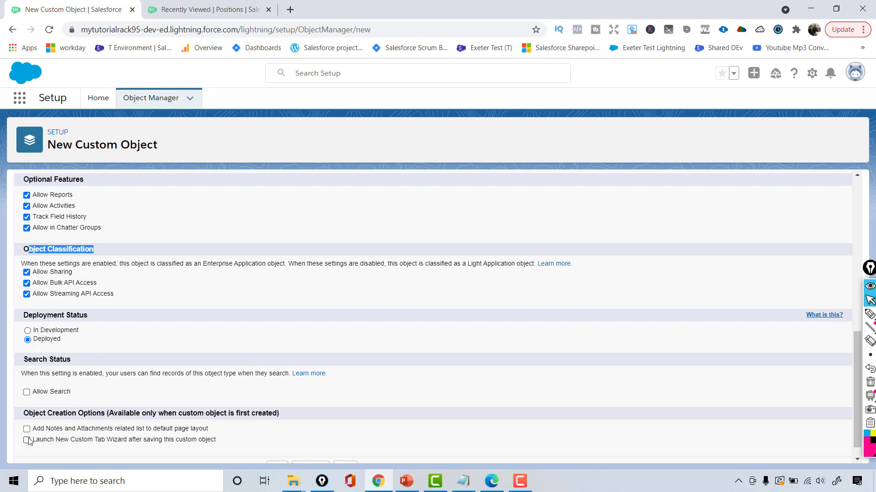
# Step: Set the New Custom Tab Wizard to launch after saving, and save the Candidate object
pyautogui.moveTo(92, 441); pyautogui.dragTo(215, 441)
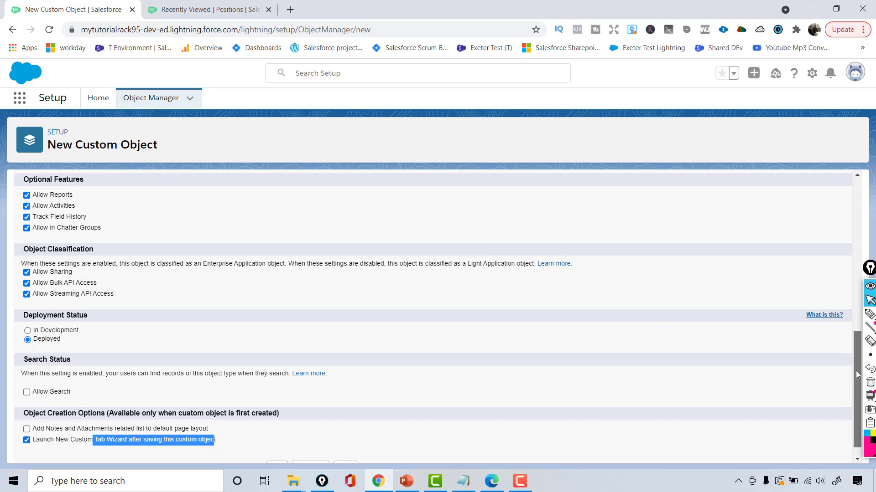
pyautogui.scroll(-1, 856, 371)
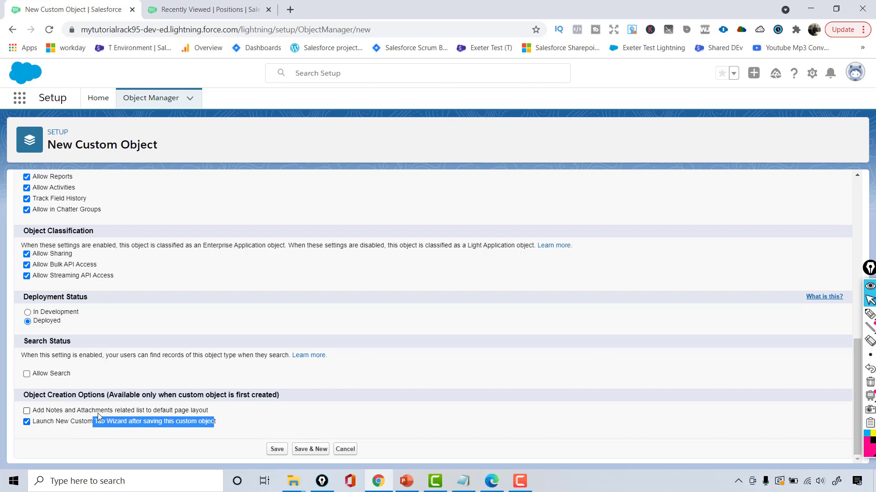
pyautogui.click(278, 451)
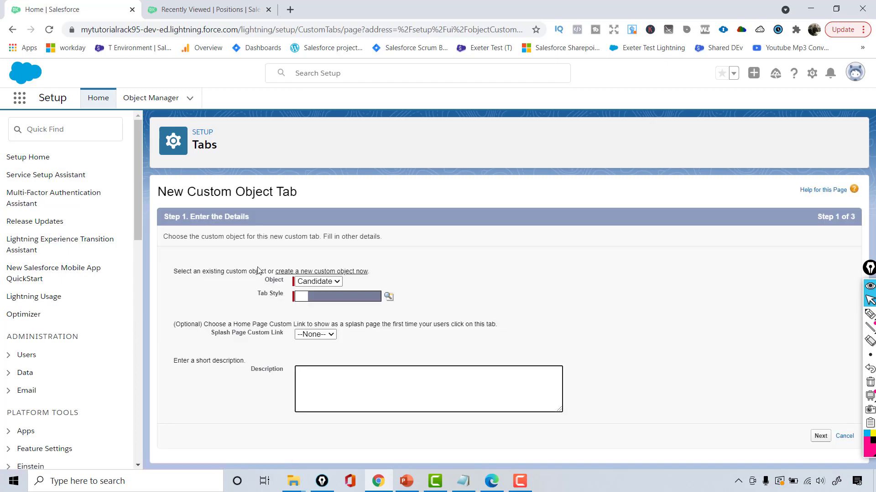
# Step: Give the Candidate tab the People style and keep its visibility at Default On for all profiles
pyautogui.click(393, 299)
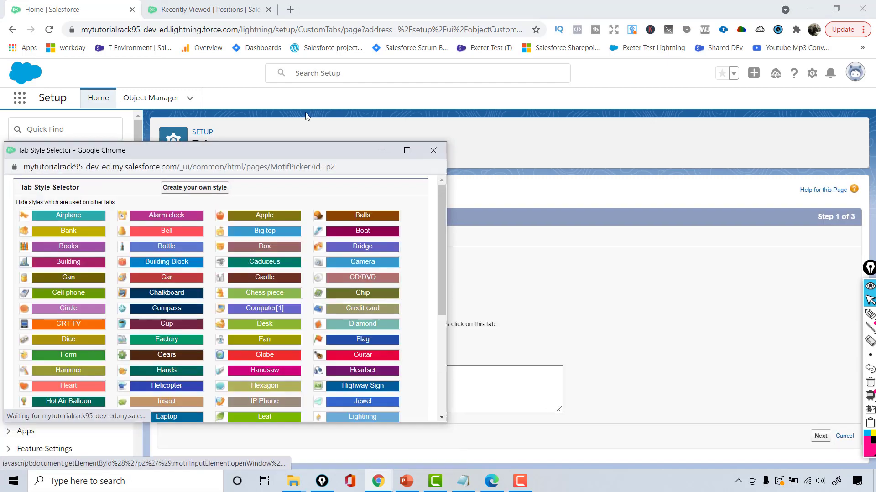
pyautogui.moveTo(443, 259); pyautogui.dragTo(447, 320)
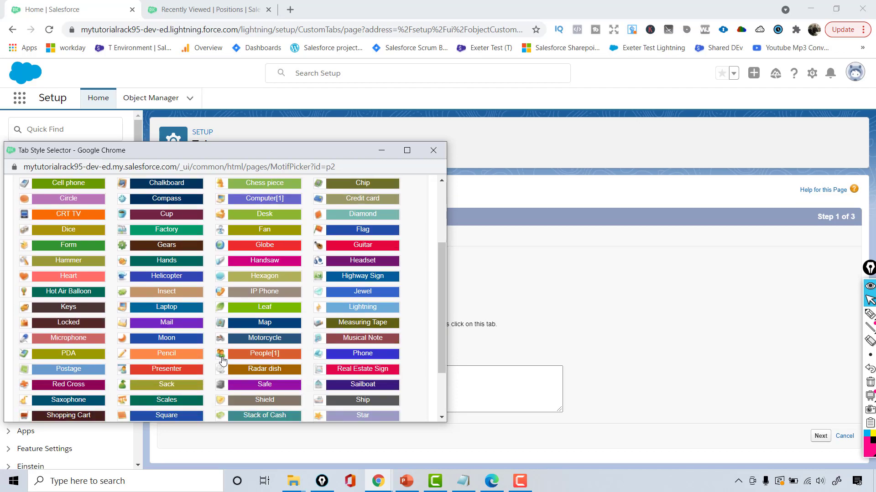
pyautogui.click(263, 354)
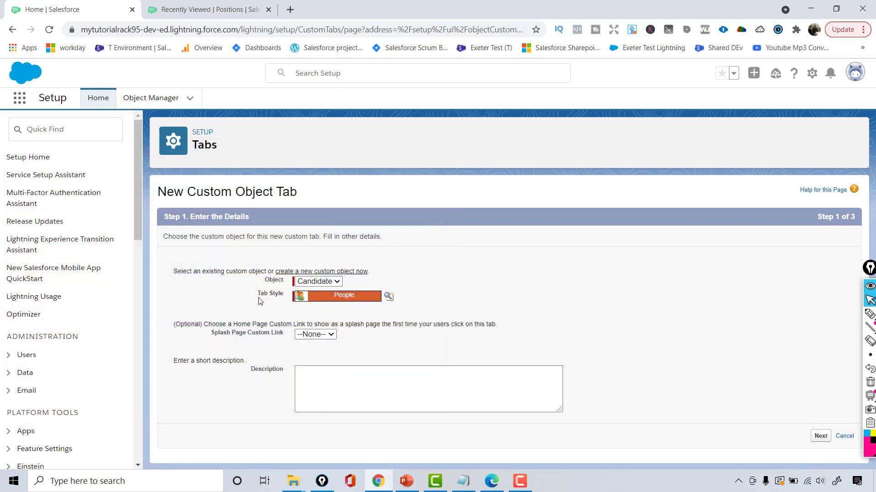
pyautogui.click(823, 440)
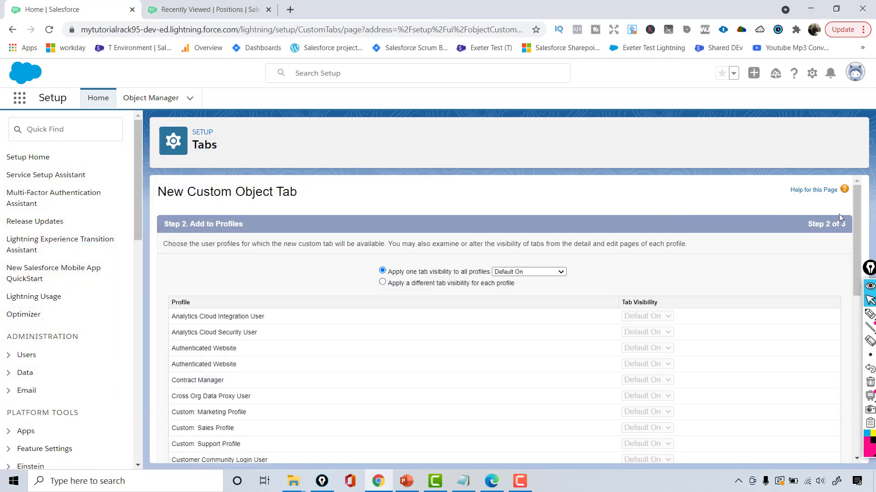
pyautogui.moveTo(857, 229); pyautogui.dragTo(843, 405)
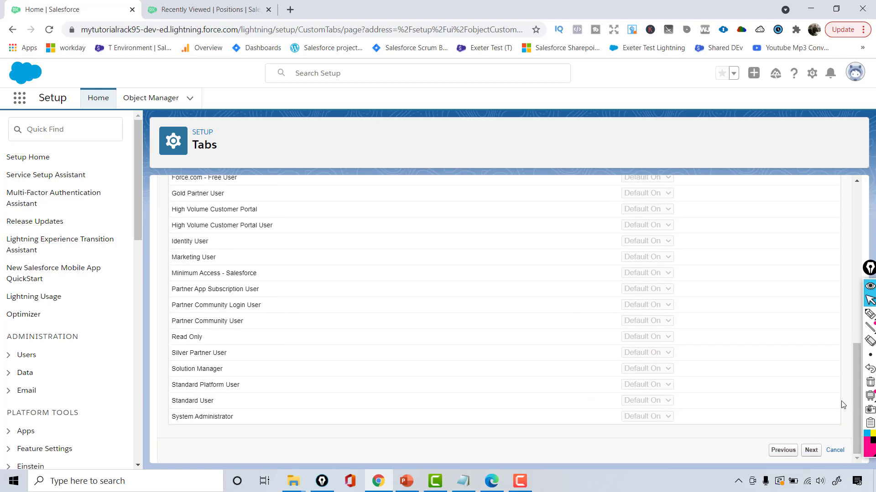
pyautogui.click(811, 450)
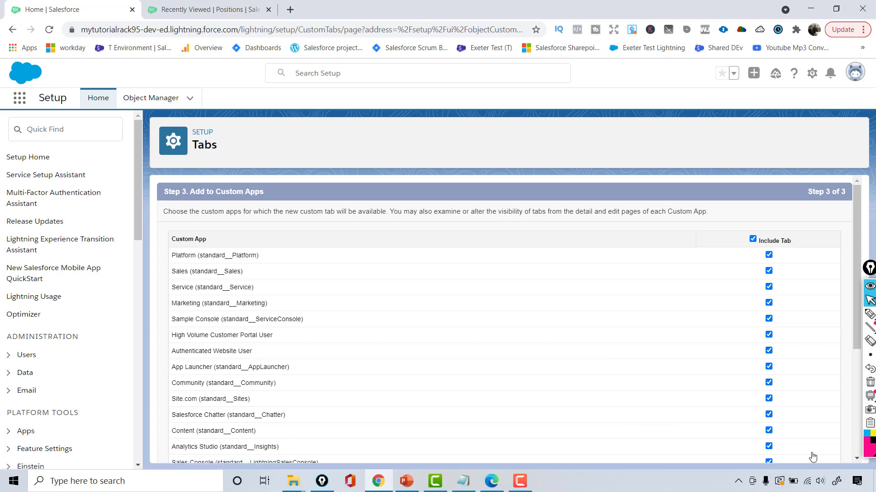
# Step: Include the Candidate tab only in the Recruiting custom app and save it
pyautogui.click(753, 239)
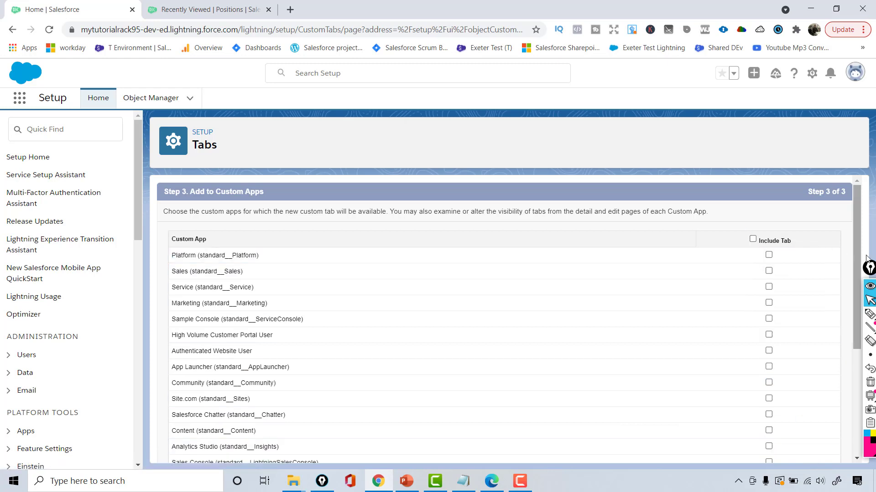
pyautogui.scroll(-5, 861, 272)
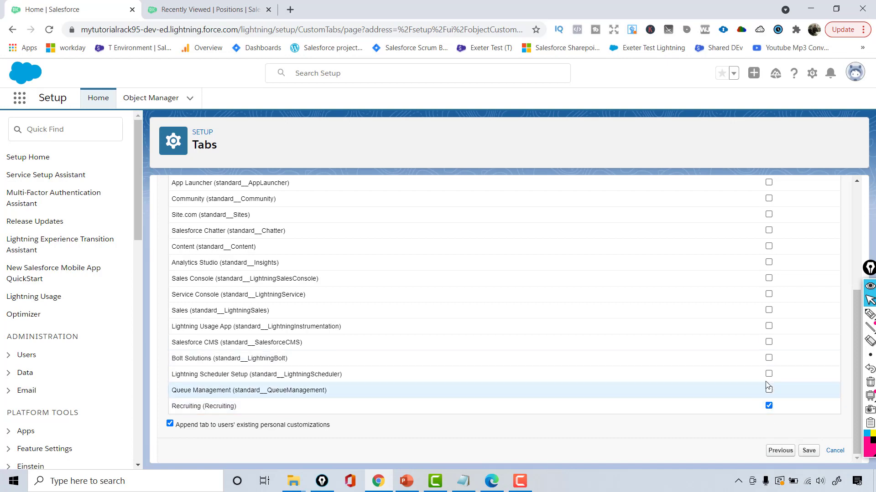
pyautogui.click(812, 455)
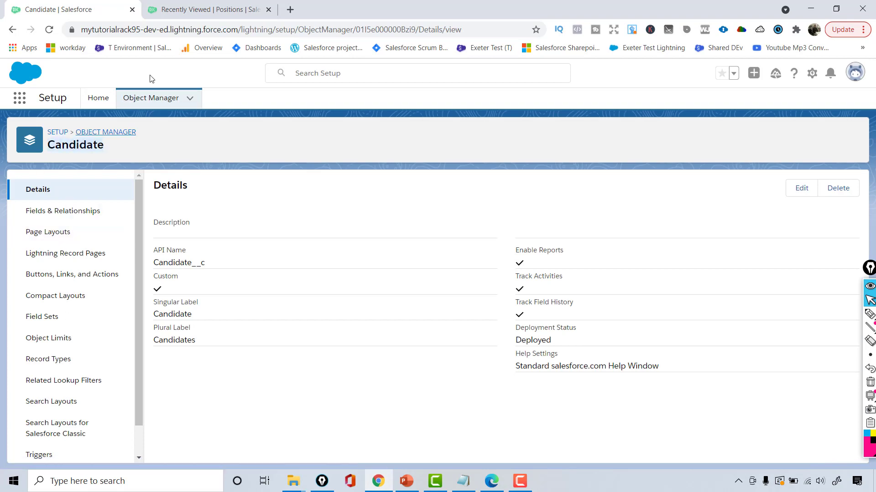
# Step: Switch back to the Recruiting app, reload it and open the Candidates list
pyautogui.click(196, 8)
pyautogui.click(119, 29)
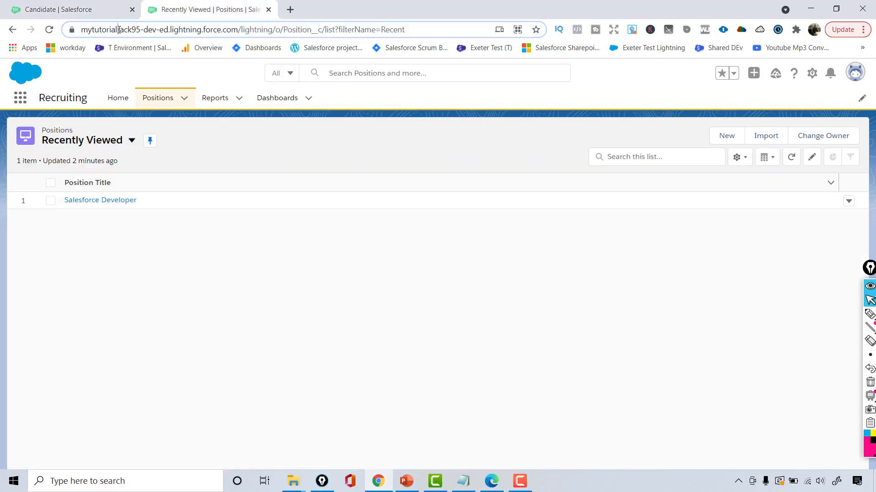
pyautogui.press('Return')
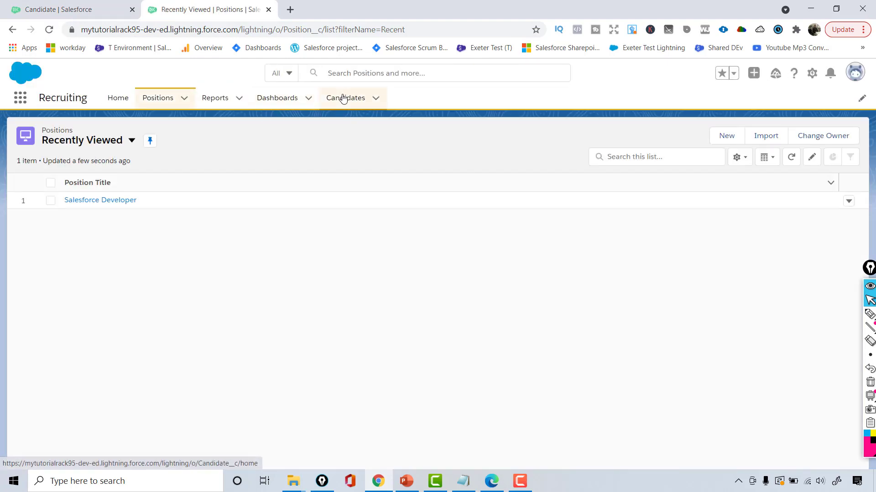
pyautogui.click(345, 98)
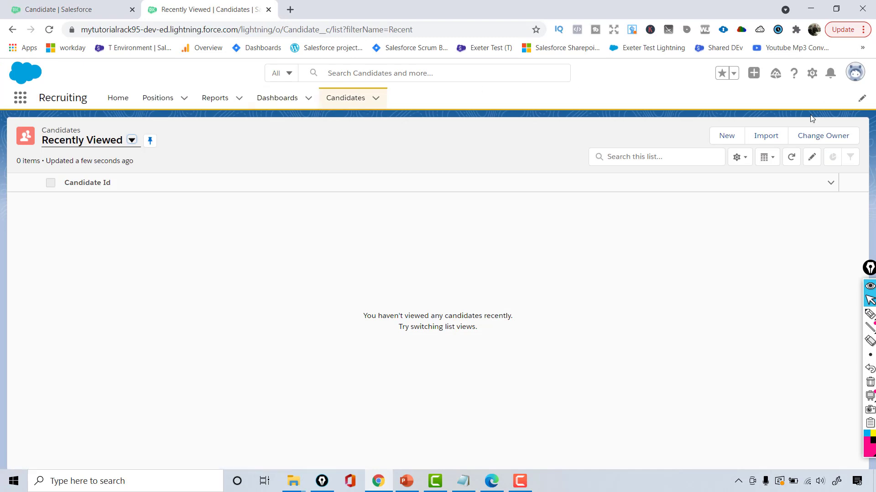
# Step: Create a new Candidate record without entering any details and check its auto-numbered Candidate Id
pyautogui.click(717, 138)
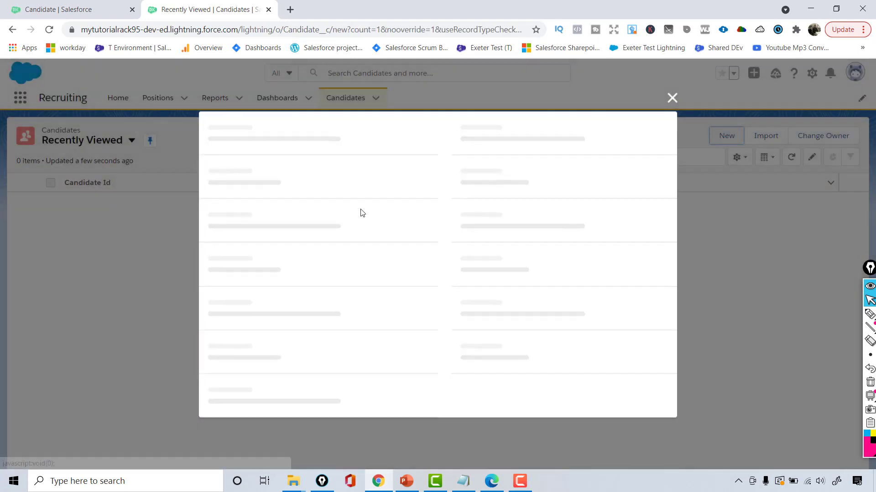
pyautogui.click(484, 316)
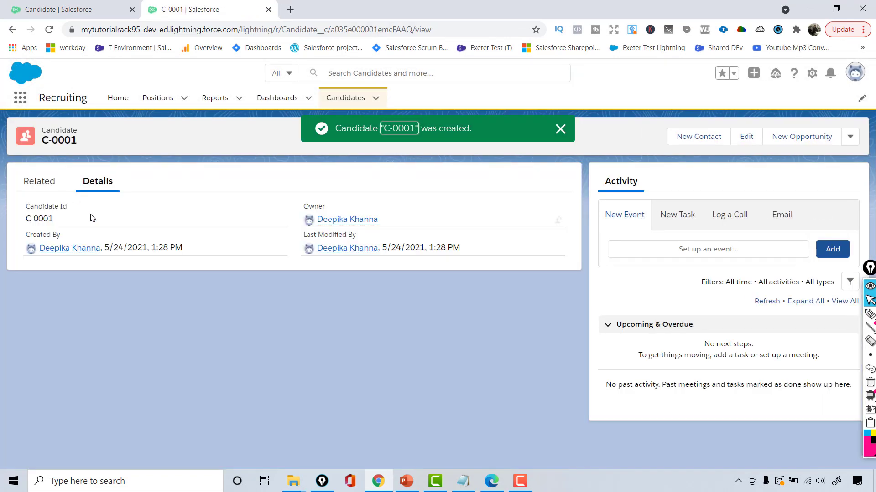
pyautogui.moveTo(26, 219); pyautogui.dragTo(29, 228)
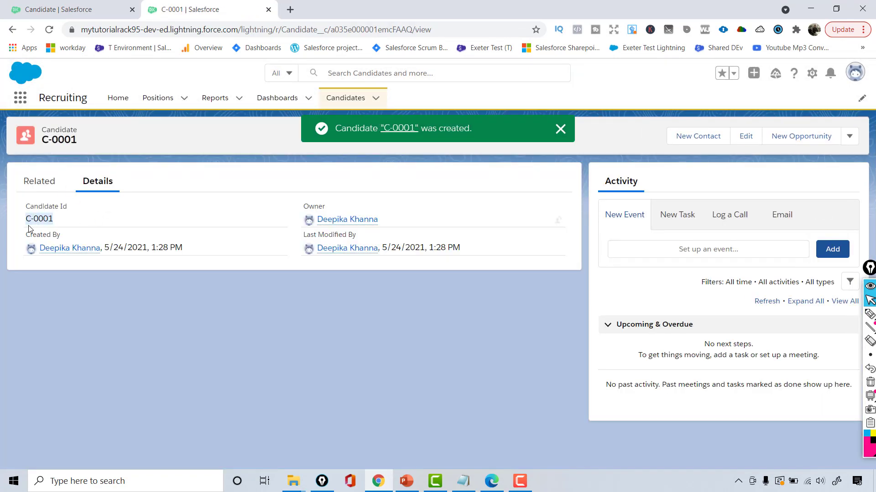
pyautogui.click(29, 218)
pyautogui.click(51, 220)
pyautogui.moveTo(43, 221); pyautogui.dragTo(23, 226)
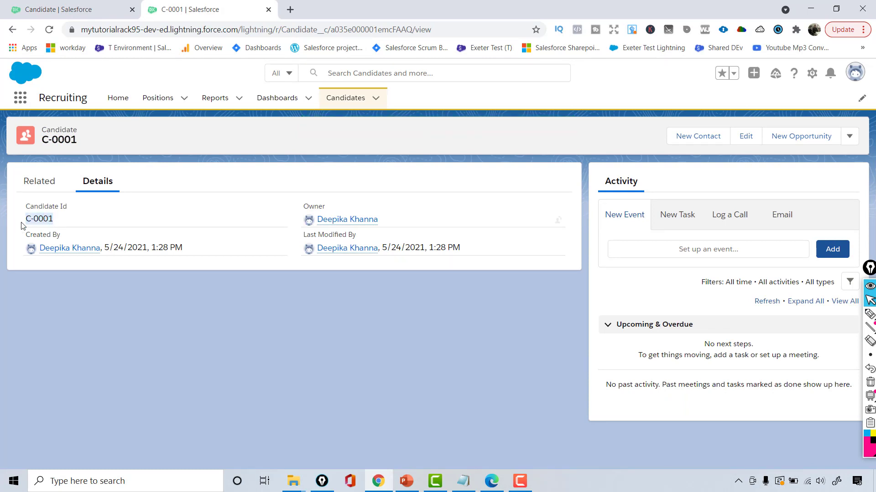
pyautogui.click(33, 217)
# Step: Create a second Candidate record from the Candidates list, check its Candidate Id and return to the list
pyautogui.click(338, 97)
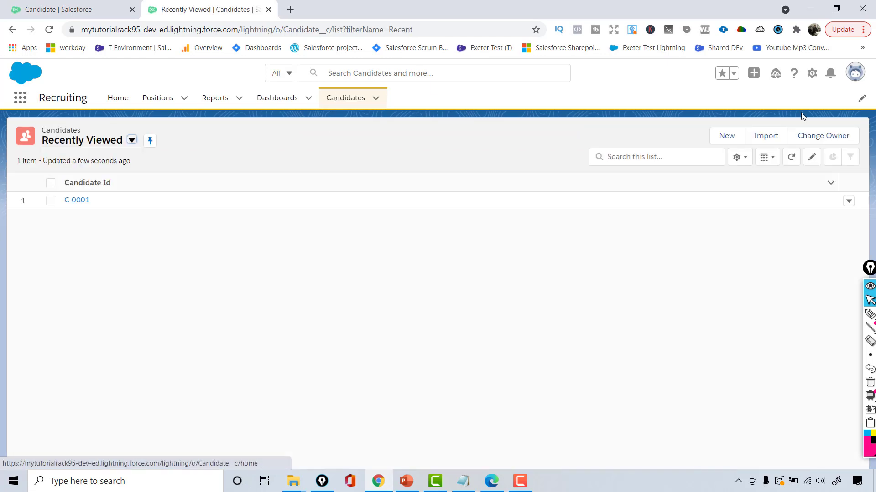
pyautogui.click(726, 136)
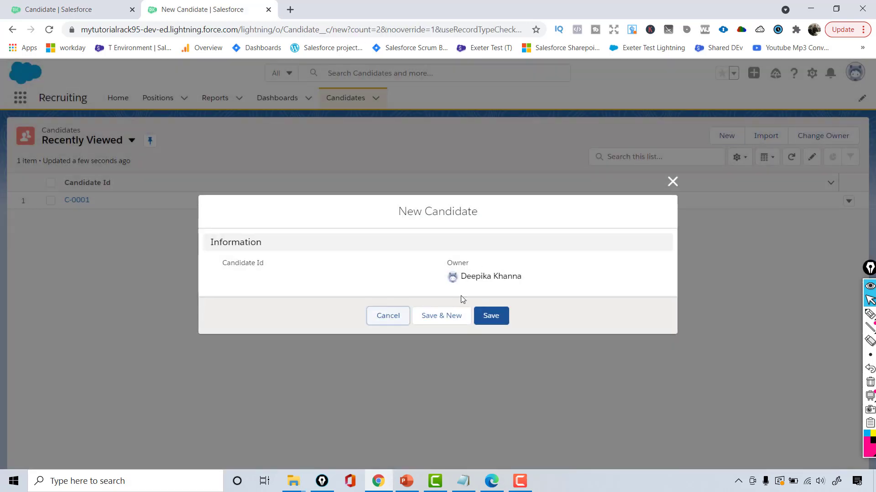
pyautogui.click(491, 317)
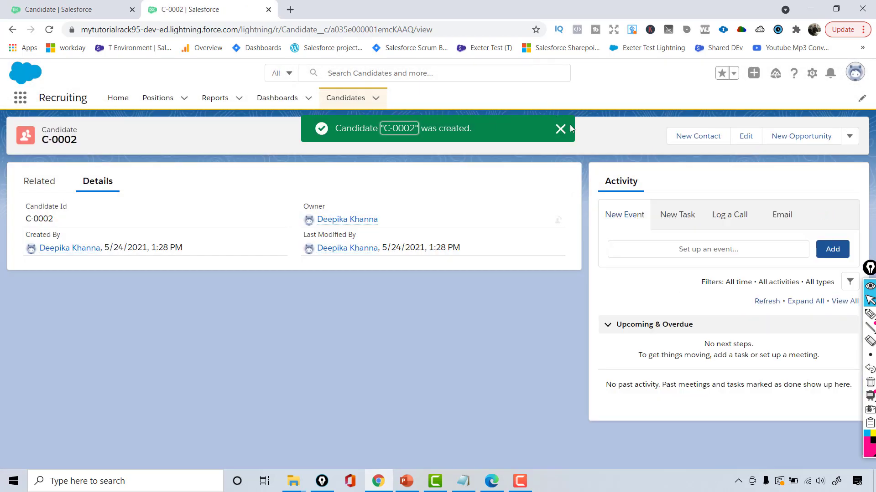
pyautogui.tripleClick(34, 218)
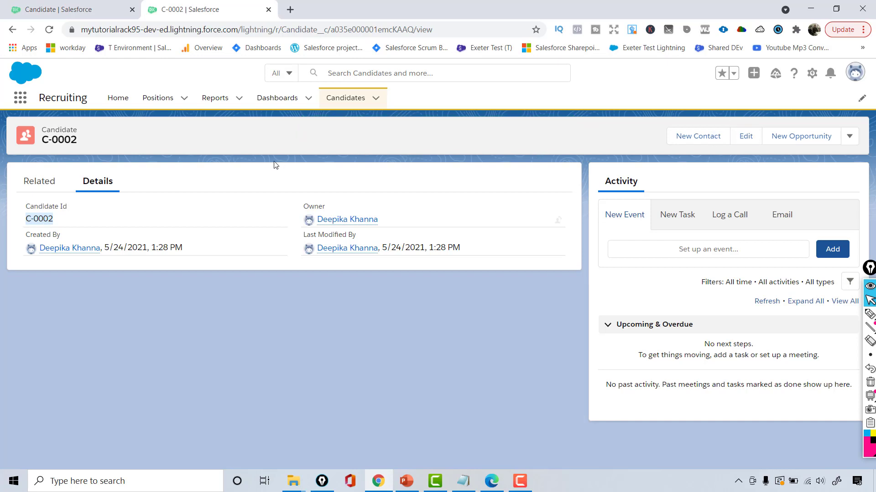
pyautogui.click(346, 101)
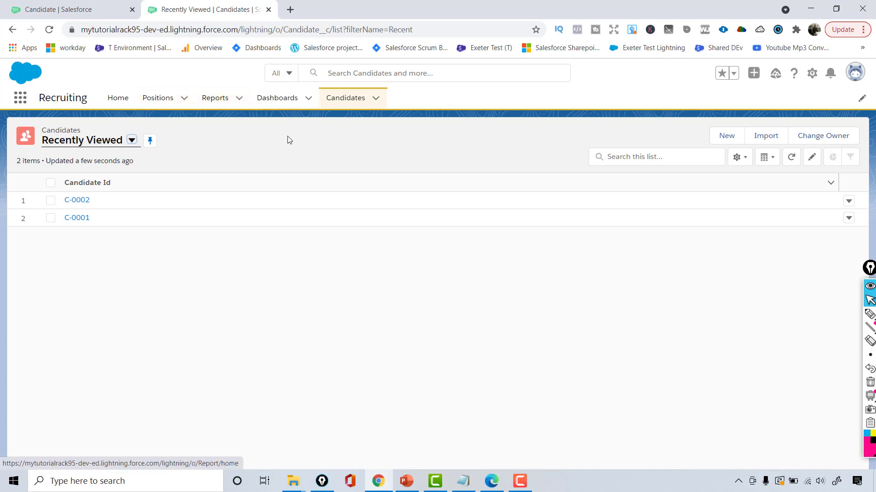
# Step: Open Setup and find the App Manager page by searching for "app m"
pyautogui.click(812, 73)
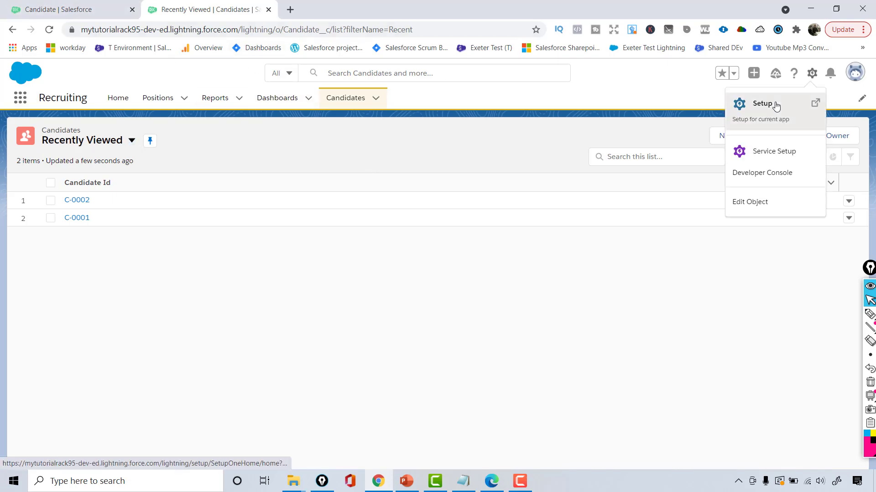
pyautogui.click(781, 101)
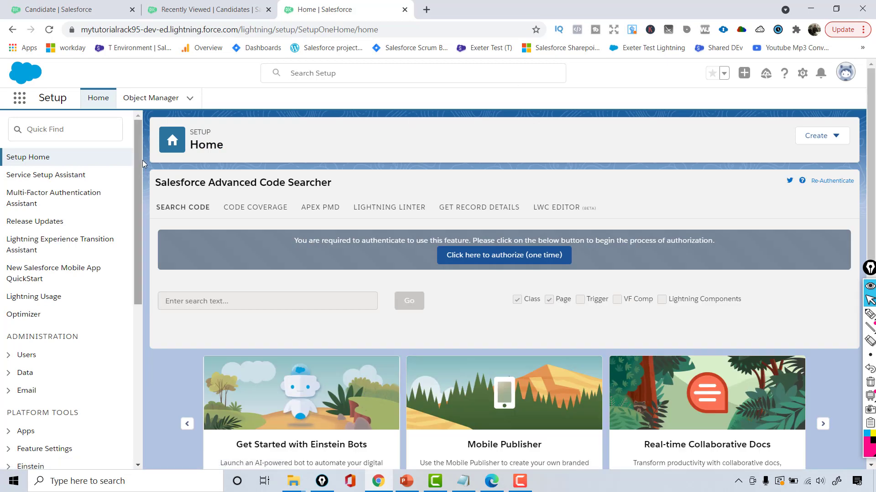
pyautogui.click(62, 130)
pyautogui.write('ap')
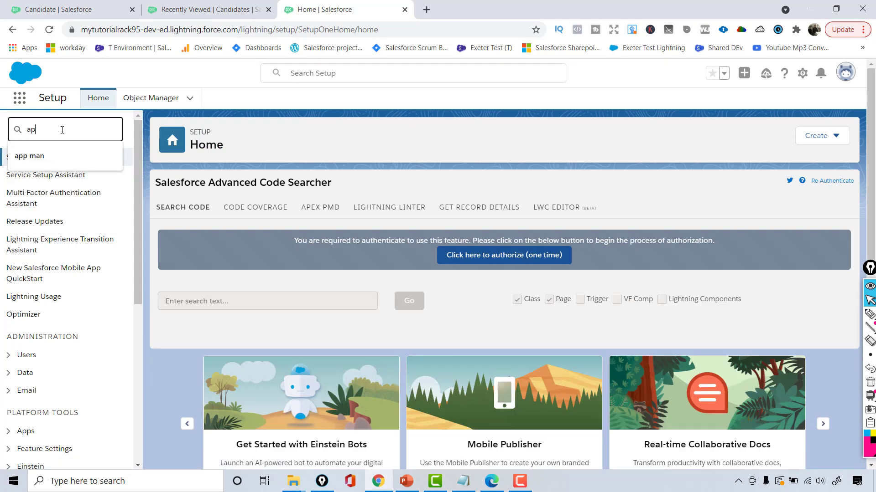
pyautogui.write('p m')
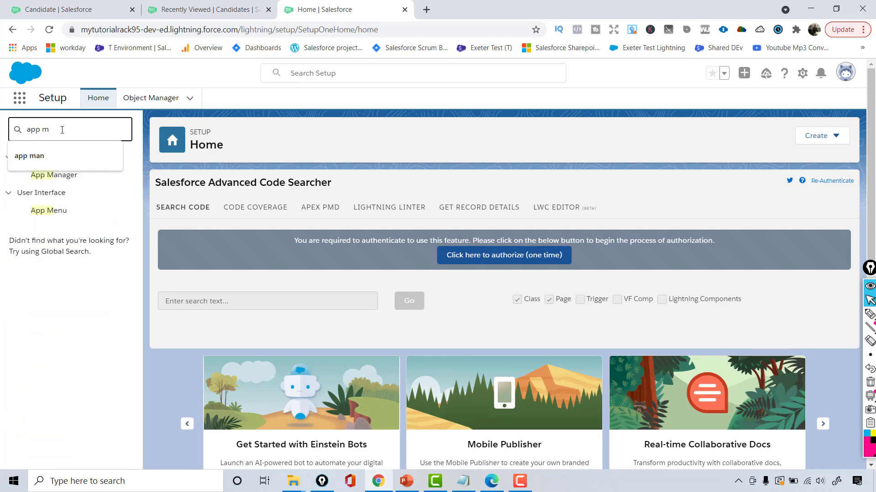
pyautogui.click(59, 181)
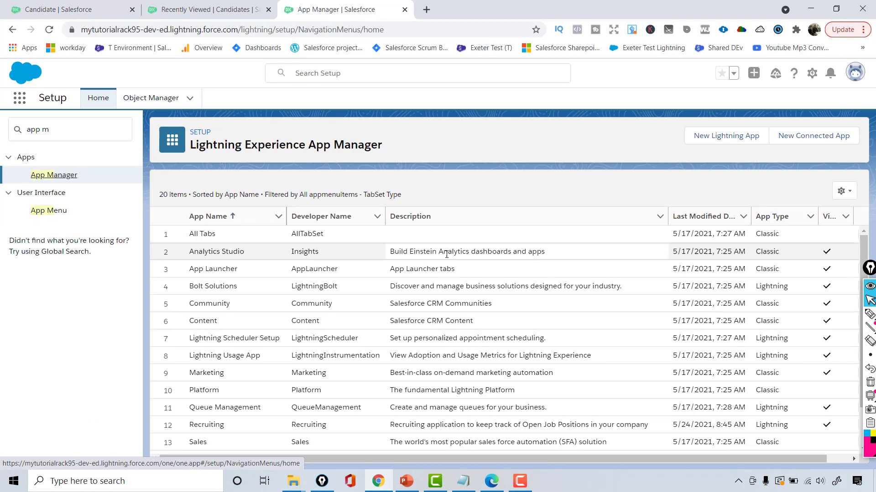
# Step: Find the Recruiting app in the App Manager list by searching the page for "rec", and open it for editing
pyautogui.hotkey('ctrl', 'f')
pyautogui.write('rec')
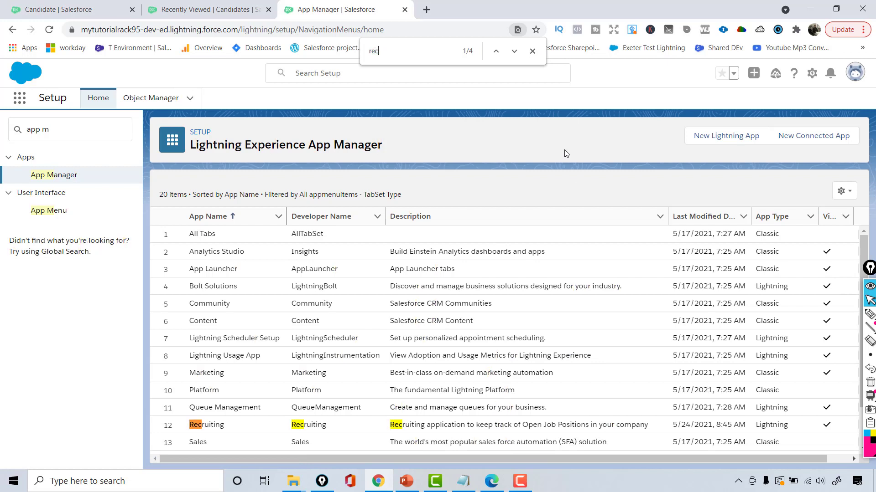
pyautogui.moveTo(292, 425); pyautogui.dragTo(440, 427)
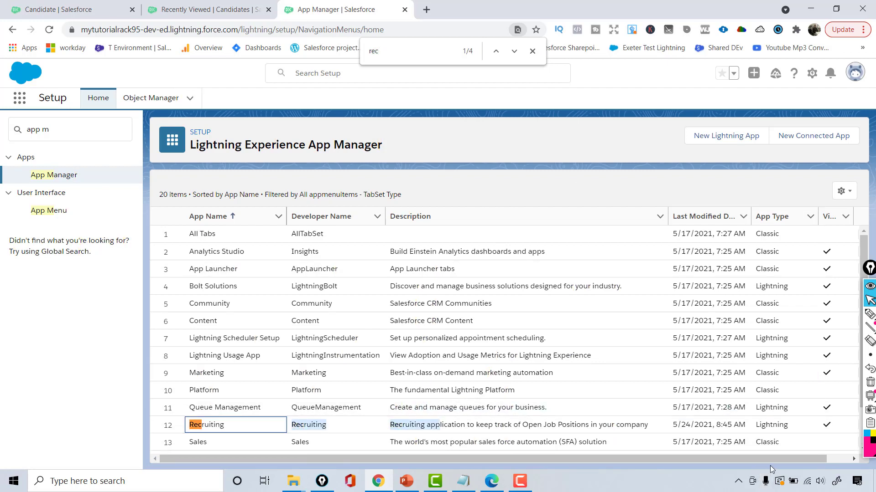
pyautogui.moveTo(787, 458); pyautogui.dragTo(850, 453)
pyautogui.click(840, 429)
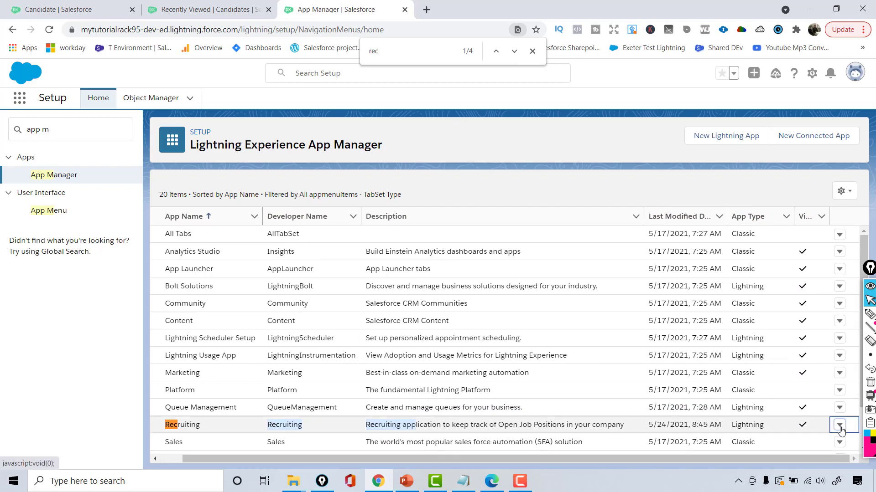
pyautogui.click(804, 384)
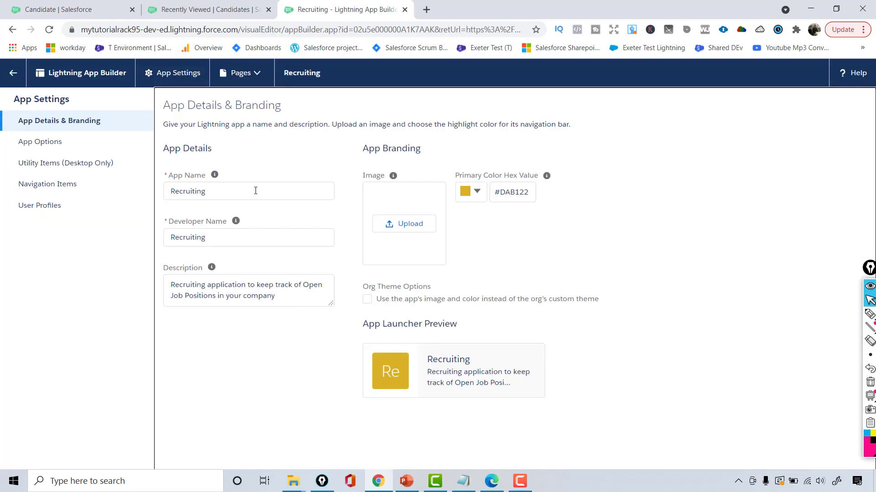
# Step: Move Candidates directly after Positions in the app's navigation items, save, and reload the Recruiting app to check the order
pyautogui.click(53, 185)
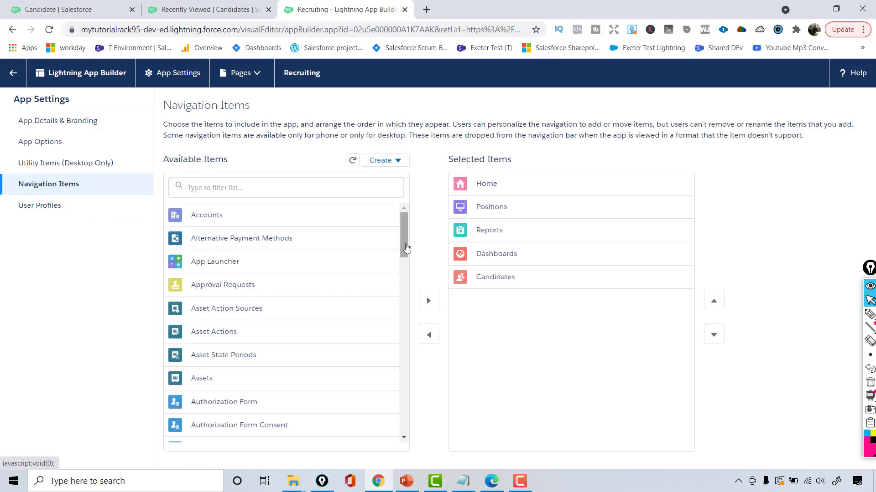
pyautogui.click(512, 281)
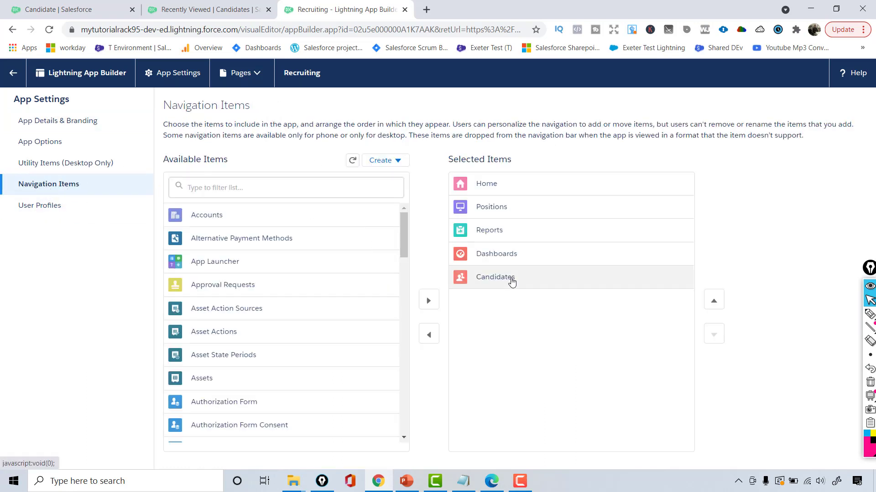
pyautogui.click(714, 300)
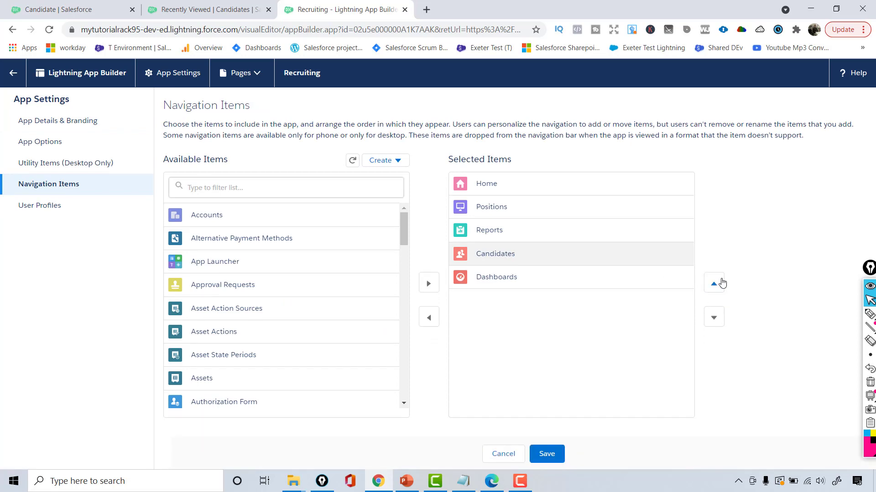
pyautogui.click(711, 285)
pyautogui.click(550, 454)
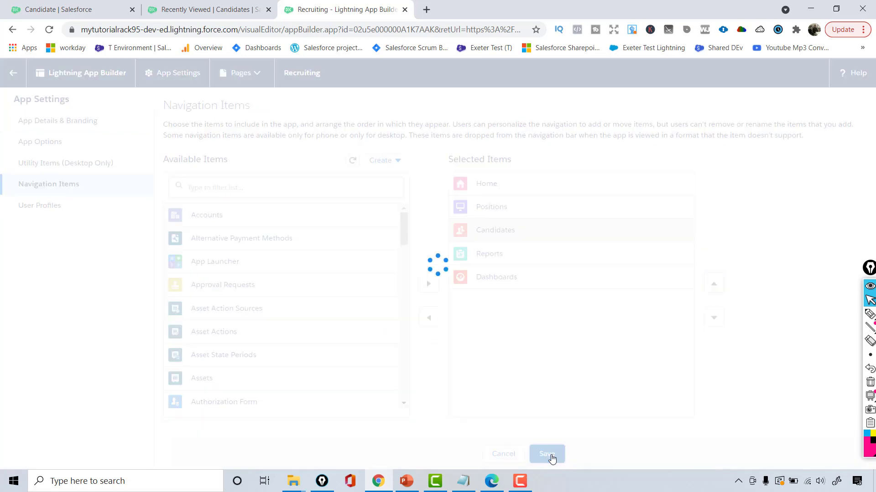
pyautogui.click(214, 5)
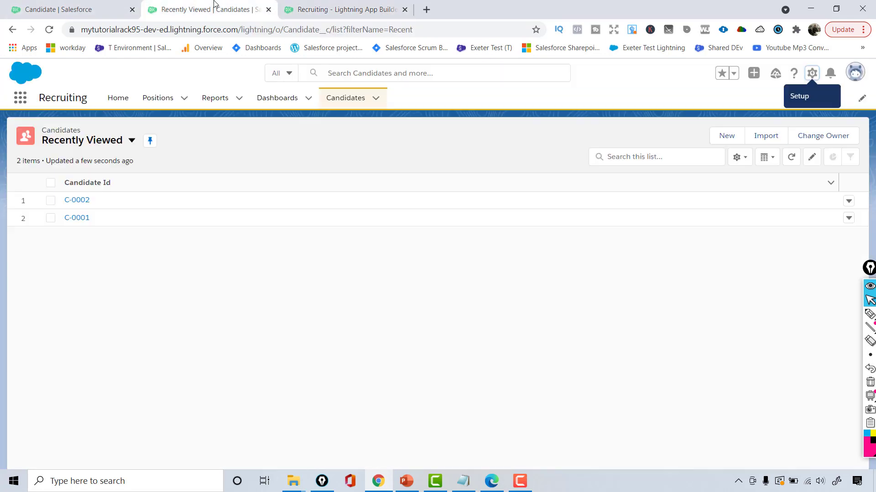
pyautogui.press('F5')
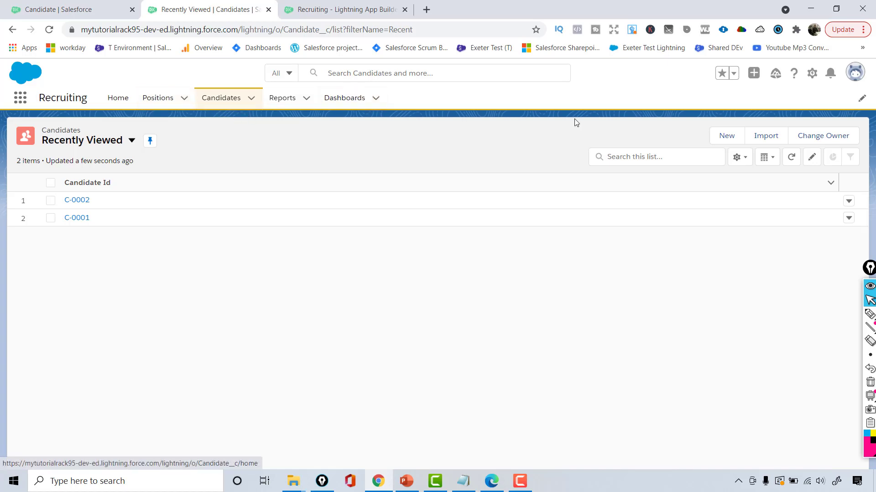
# Step: Open the Candidate object's Fields & Relationships and check the data type of the Candidate Id field
pyautogui.click(812, 73)
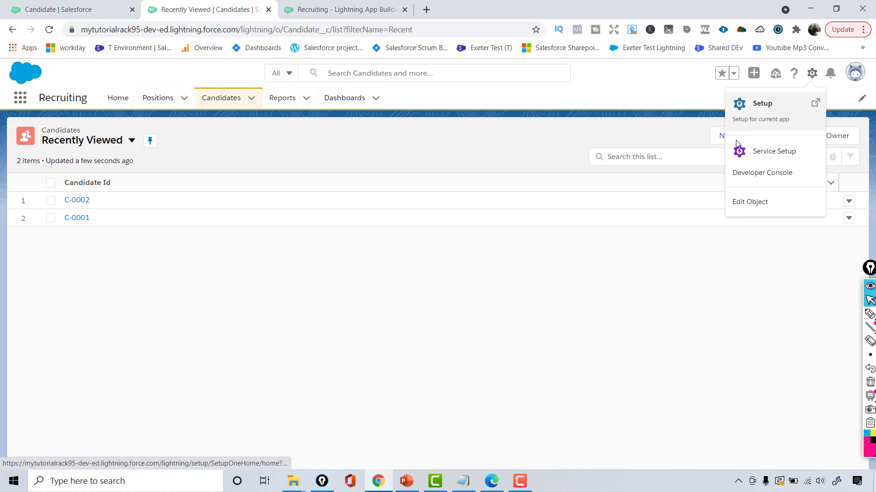
pyautogui.click(755, 202)
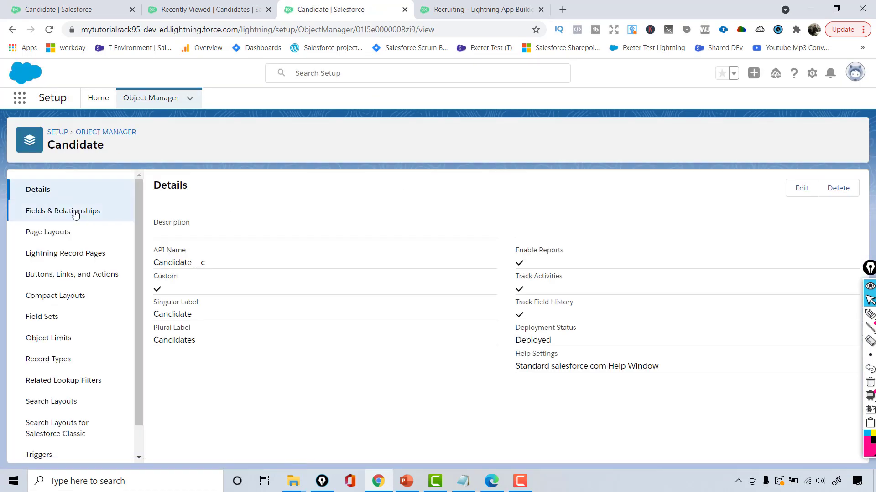
pyautogui.click(73, 214)
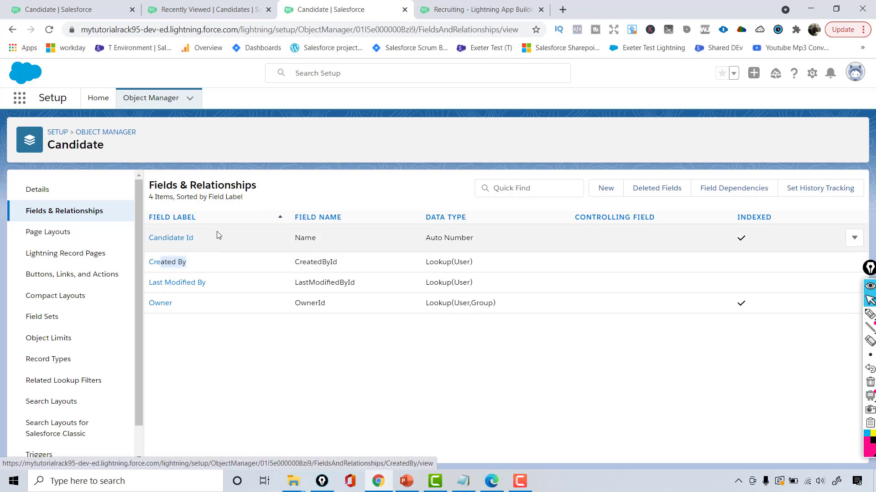
pyautogui.moveTo(196, 242); pyautogui.dragTo(149, 241)
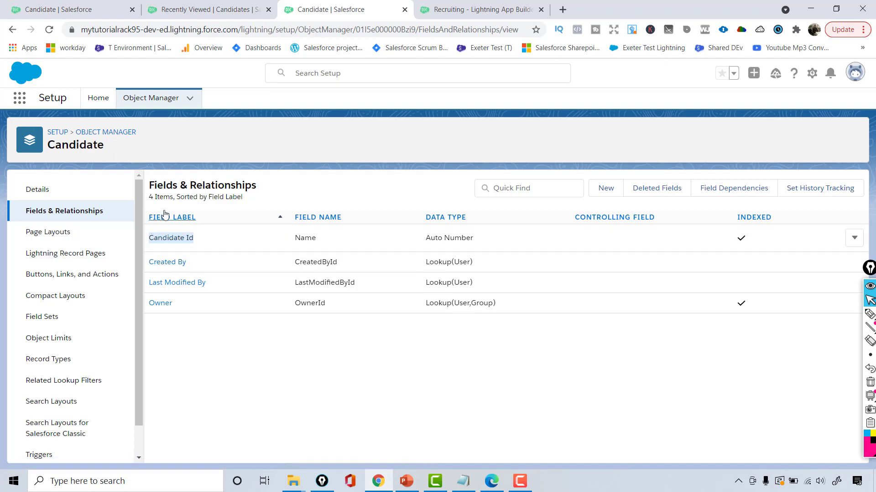
pyautogui.moveTo(484, 238); pyautogui.dragTo(424, 236)
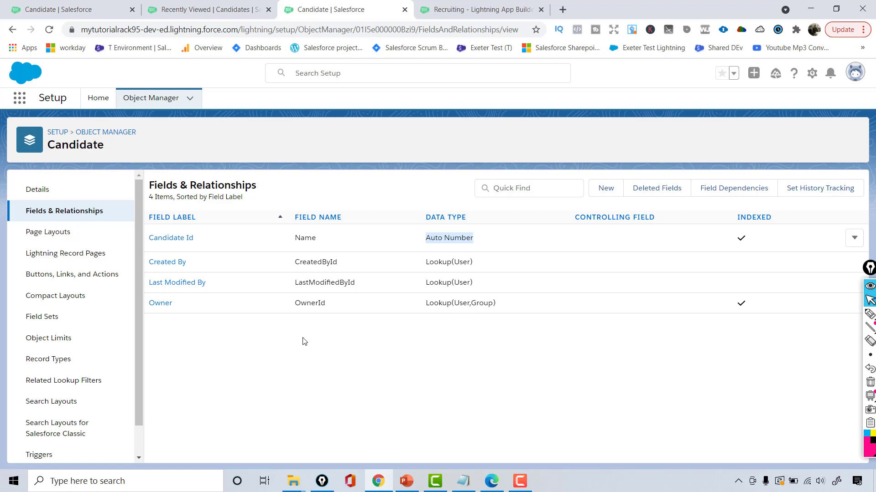
# Step: Switch to the PowerPoint slides, go back one slide in the Candidate field list, and return to the browser
pyautogui.click(409, 481)
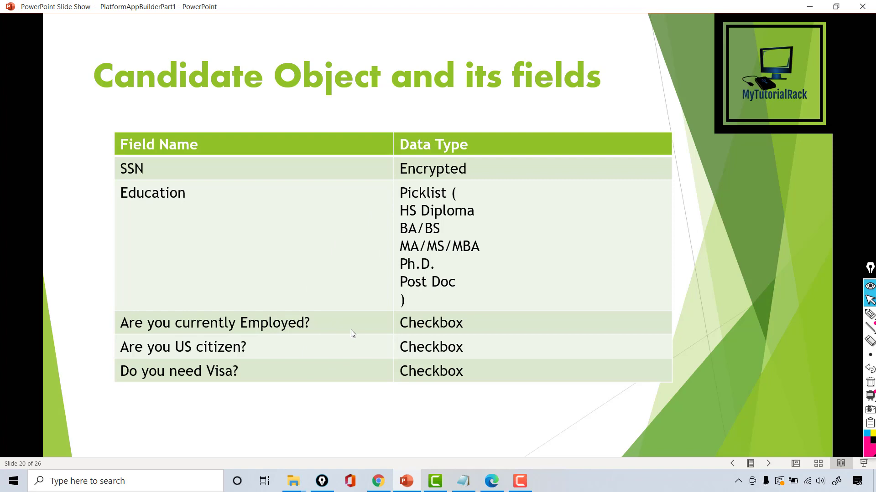
pyautogui.press('Left')
pyautogui.hotkey('alt', 'Tab')
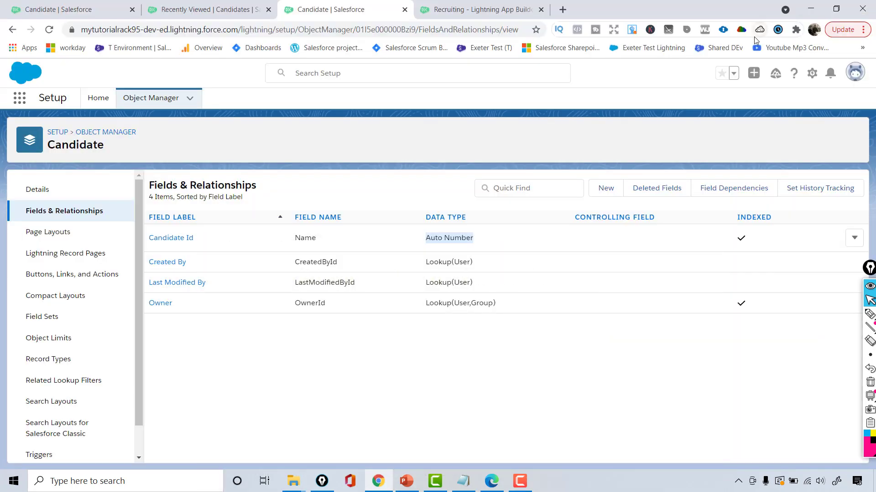
# Step: Open Setup again and find Schema Builder by searching for "schema"
pyautogui.click(812, 74)
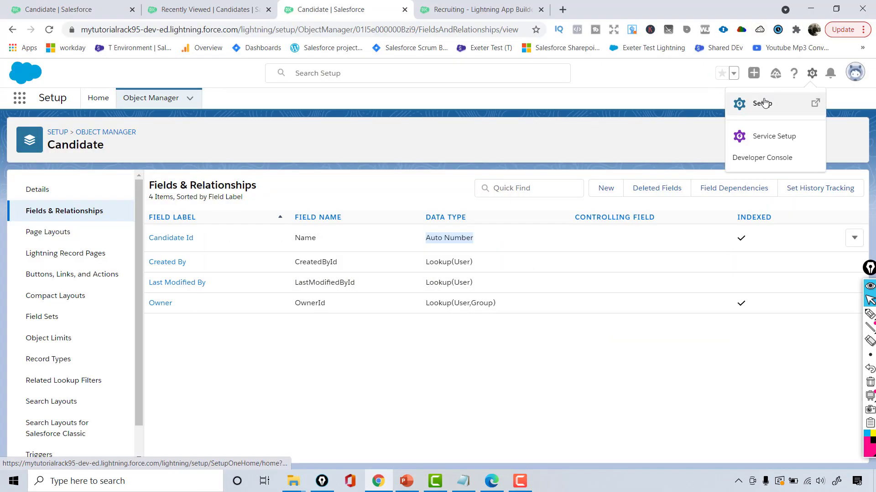
pyautogui.click(763, 102)
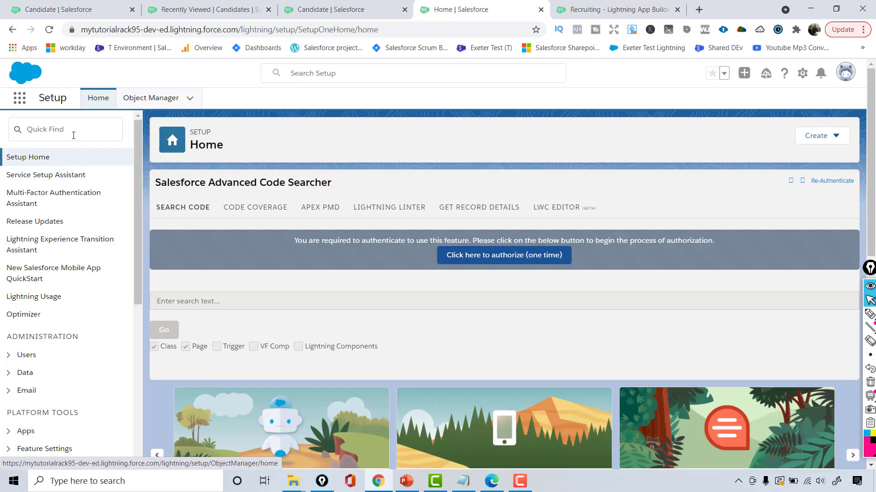
pyautogui.click(74, 132)
pyautogui.write('sc')
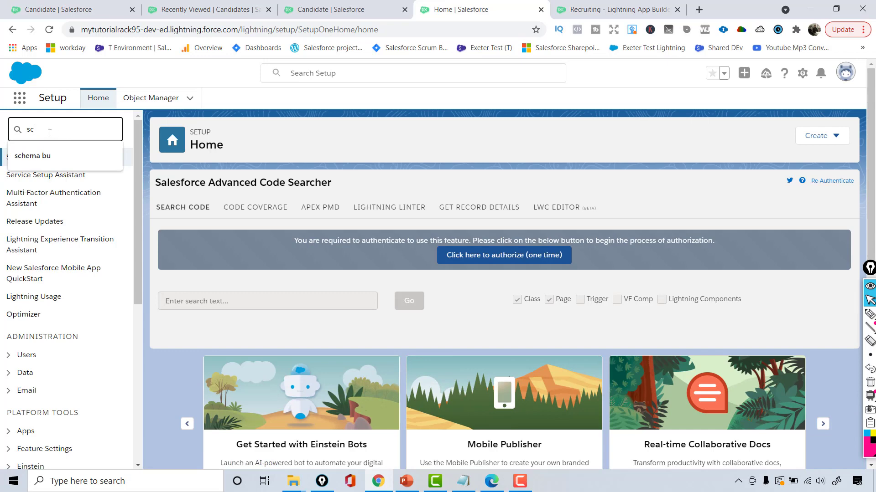
pyautogui.write('hema')
pyautogui.click(71, 212)
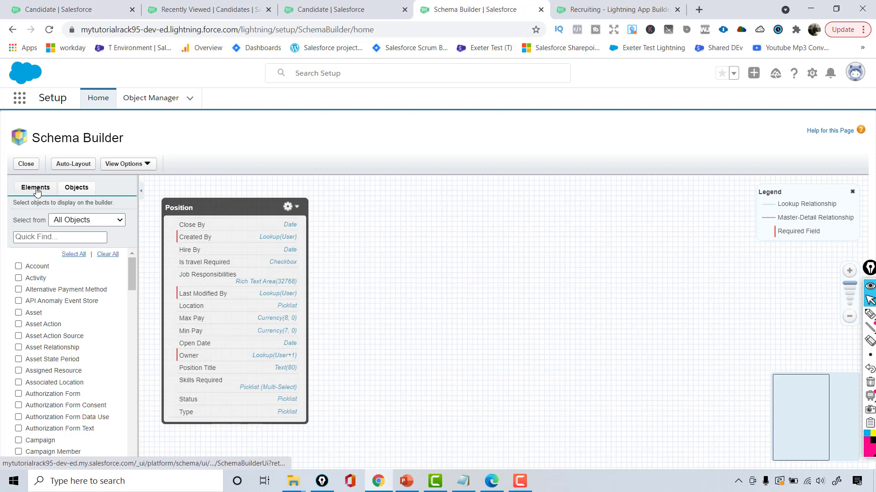
# Step: Add a new object element to the Schema Builder canvas, review the Create New Object form's options, and close it without saving
pyautogui.click(35, 187)
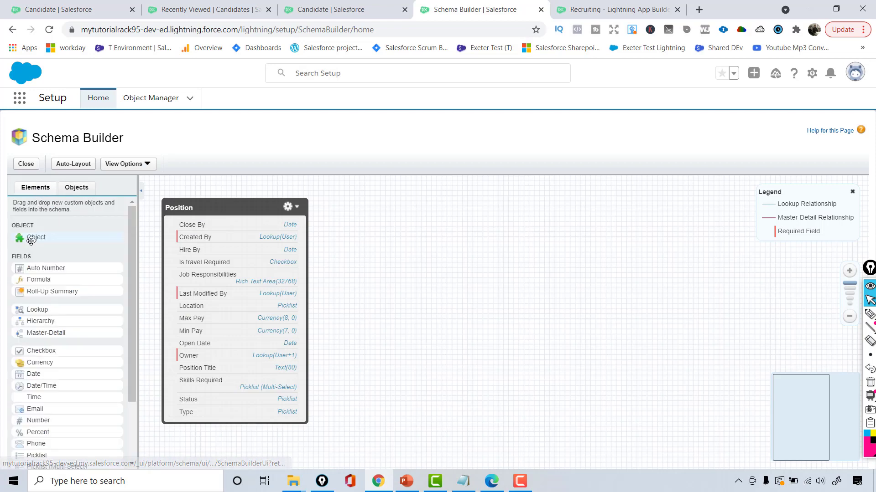
pyautogui.moveTo(33, 236); pyautogui.dragTo(389, 228)
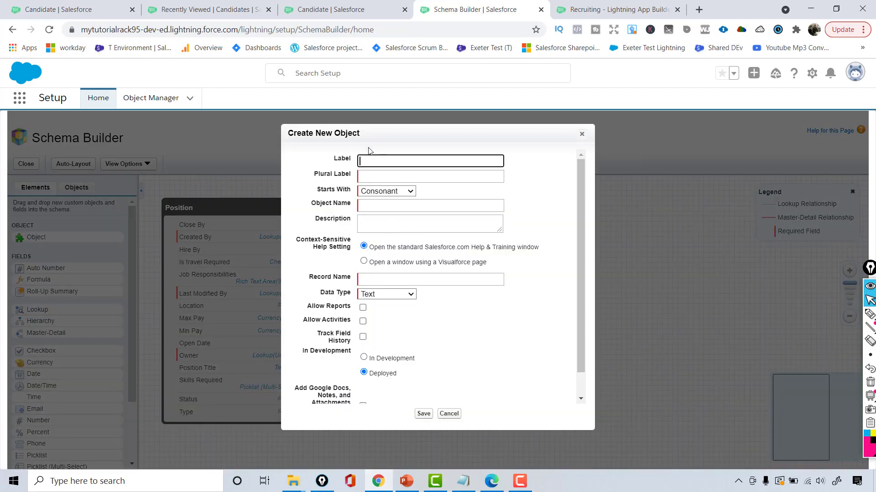
pyautogui.moveTo(578, 266); pyautogui.dragTo(580, 219)
pyautogui.click(582, 133)
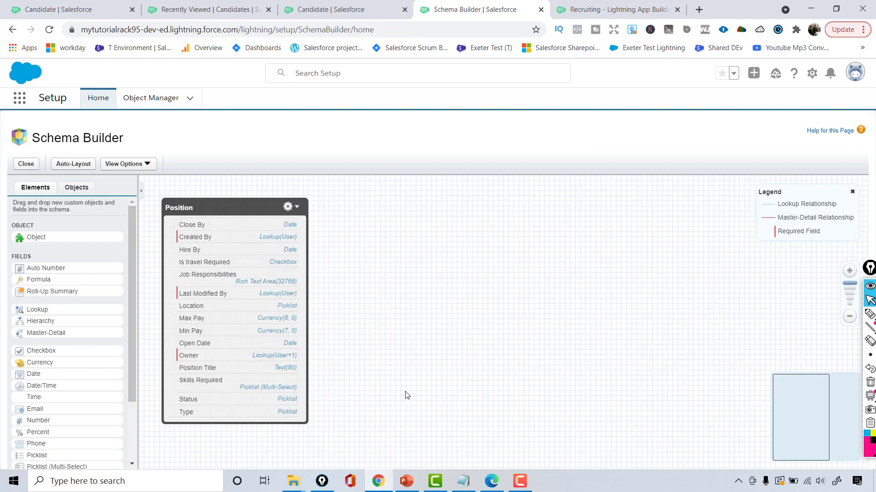
# Step: Return to the Candidate object's fields page, and switch to PowerPoint to consult the list of Candidate fields and data types
pyautogui.click(356, 5)
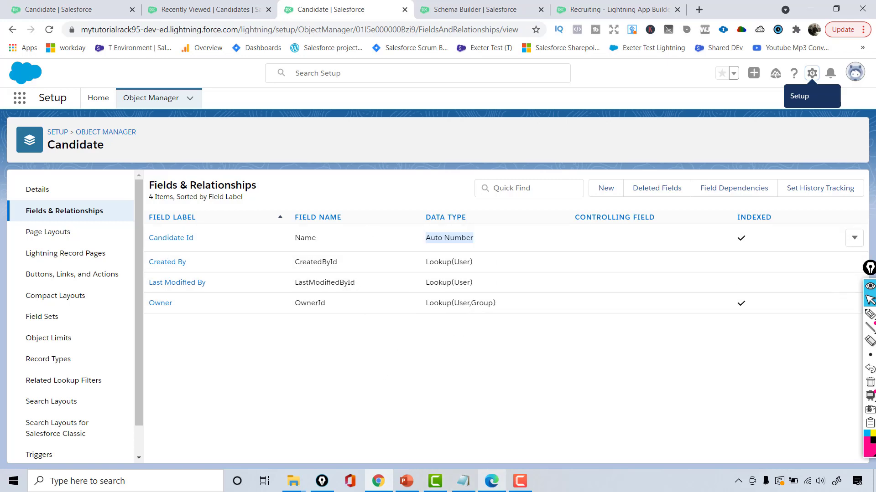
pyautogui.click(403, 481)
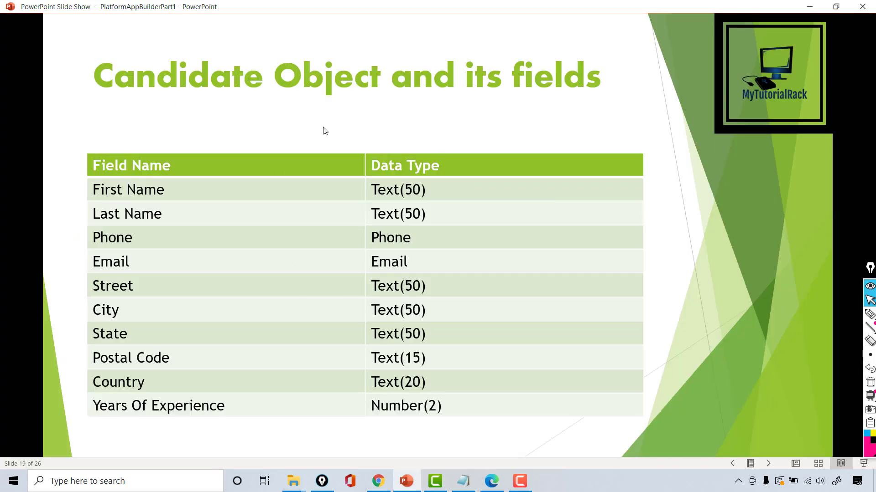